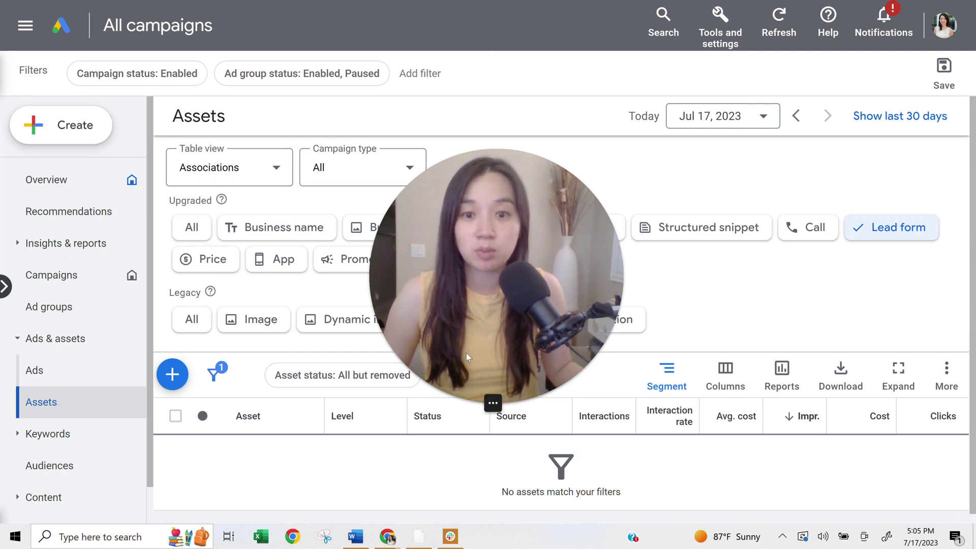
Start a new account-level lead form asset and show its preview as a Display ad
{"action": "left_click", "coordinate": [468, 403]}
{"action": "left_click_drag", "start_coordinate": [449, 352], "coordinate": [915, 457]}
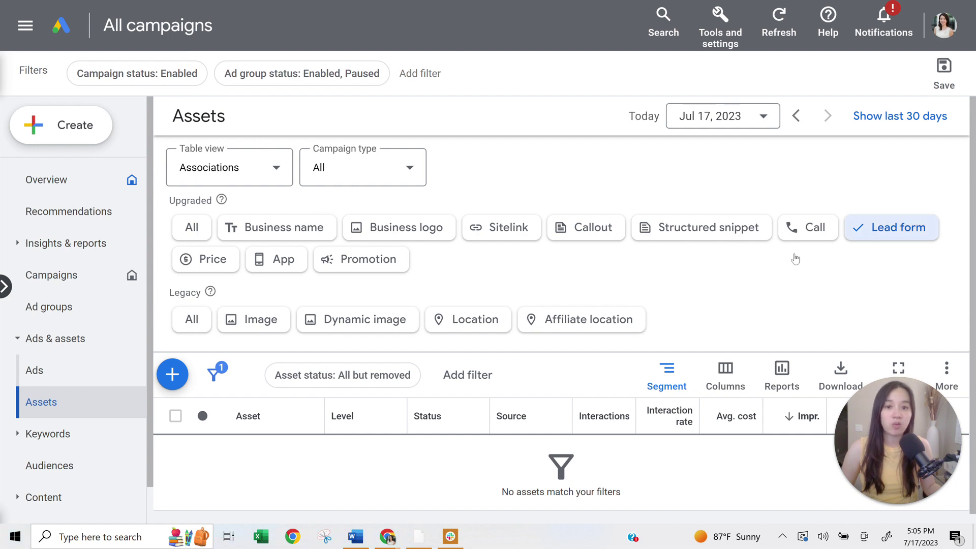
{"action": "left_click", "coordinate": [173, 374]}
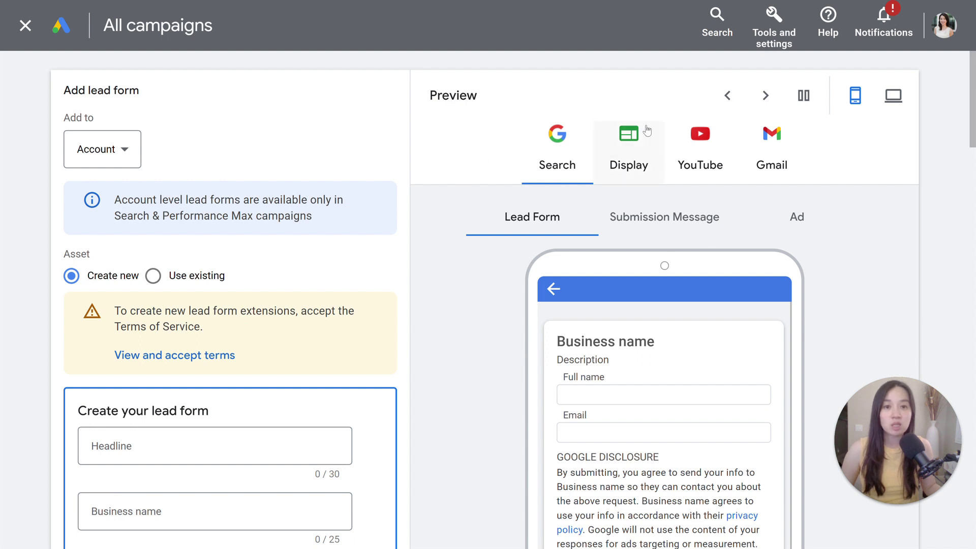
{"action": "left_click", "coordinate": [626, 143]}
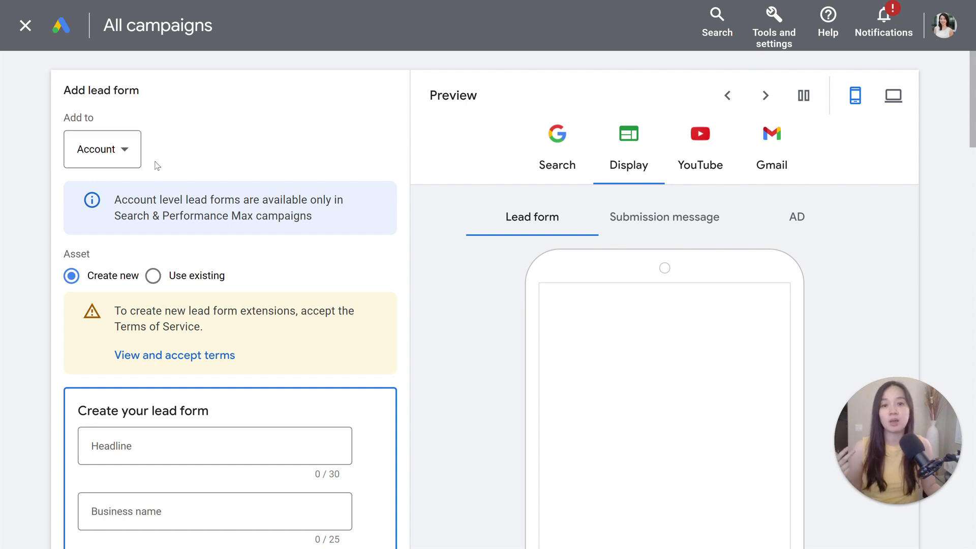
Scroll through the lead form's Display and YouTube previews, then switch to the Gmail preview
{"action": "scroll", "coordinate": [359, 290], "scroll_direction": "down", "scroll_amount": 4}
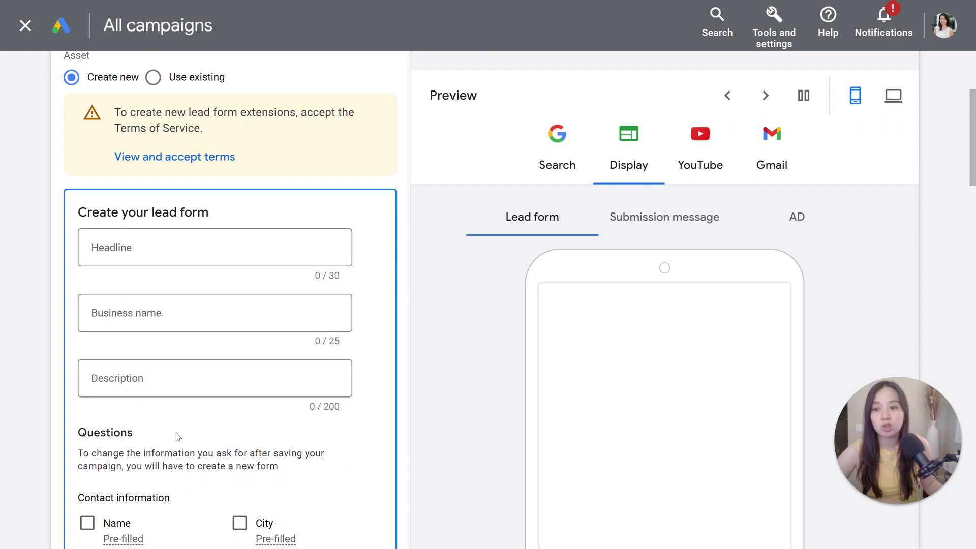
{"action": "scroll", "coordinate": [176, 432], "scroll_direction": "down", "scroll_amount": 4}
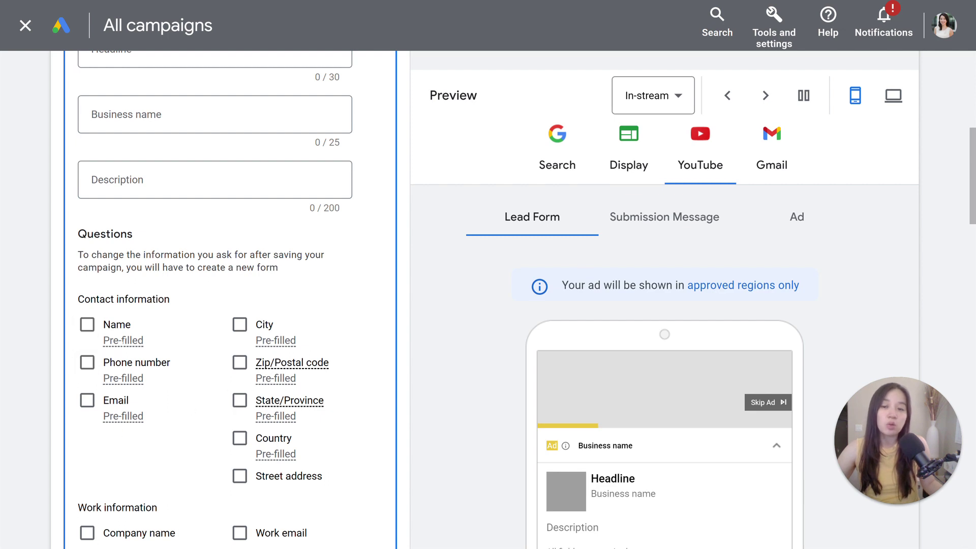
{"action": "mouse_move", "coordinate": [276, 340]}
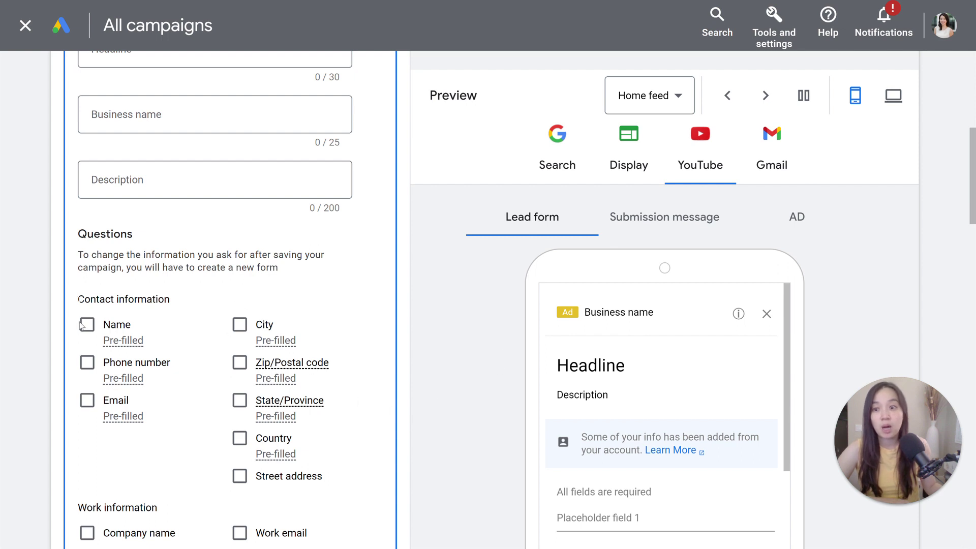
{"action": "left_click", "coordinate": [771, 165]}
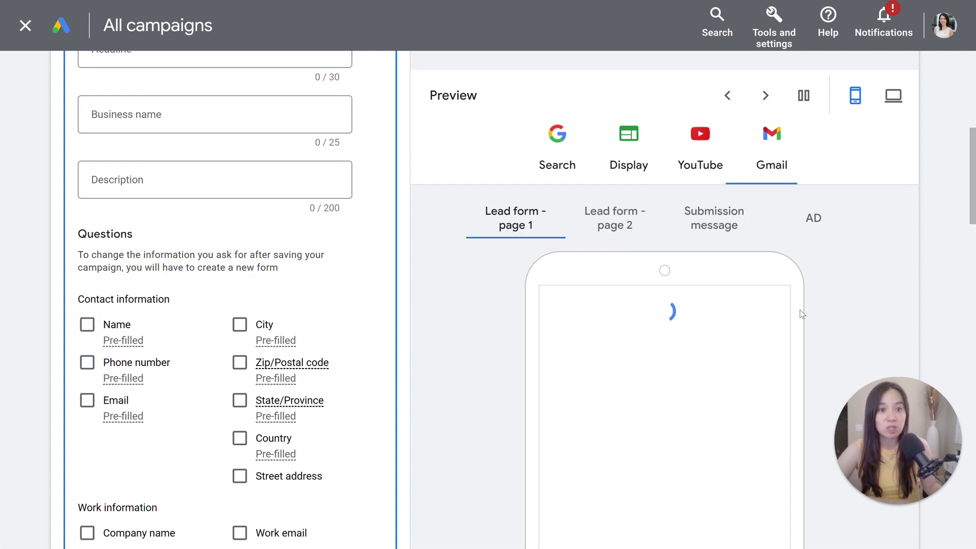
Scroll through the Gmail lead form preview down to its contact questions
{"action": "scroll", "coordinate": [862, 323], "scroll_direction": "down", "scroll_amount": 4}
{"action": "scroll", "coordinate": [732, 282], "scroll_direction": "down", "scroll_amount": 1}
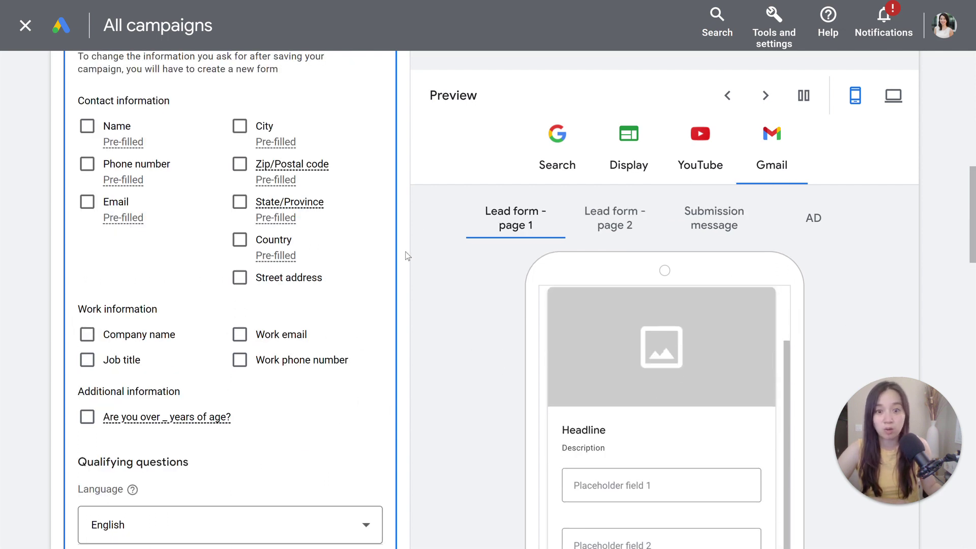
{"action": "scroll", "coordinate": [840, 269], "scroll_direction": "down", "scroll_amount": 4}
{"action": "scroll", "coordinate": [814, 295], "scroll_direction": "down", "scroll_amount": 4}
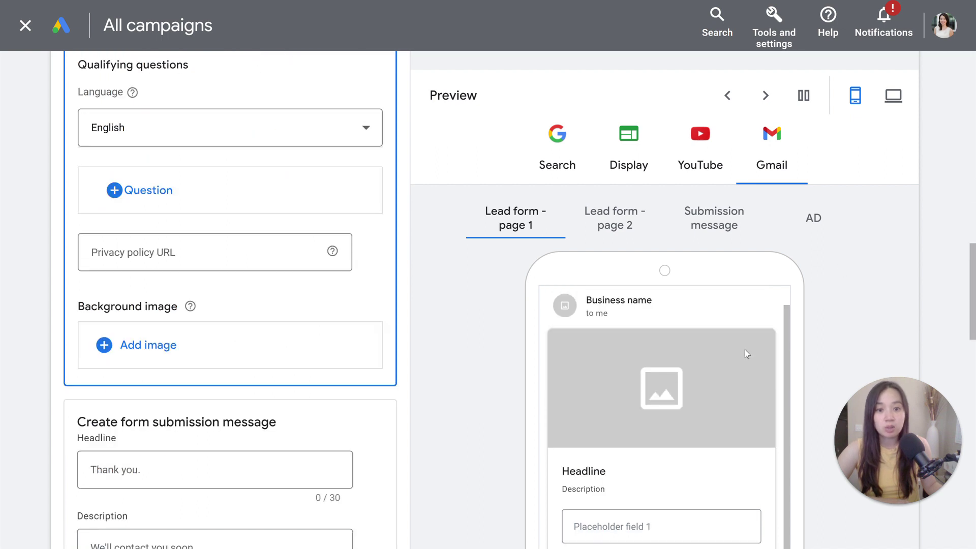
{"action": "scroll", "coordinate": [281, 297], "scroll_direction": "down", "scroll_amount": 8}
{"action": "scroll", "coordinate": [282, 298], "scroll_direction": "up", "scroll_amount": 5}
{"action": "scroll", "coordinate": [283, 298], "scroll_direction": "down", "scroll_amount": 5}
{"action": "scroll", "coordinate": [284, 299], "scroll_direction": "down", "scroll_amount": 12}
{"action": "scroll", "coordinate": [283, 299], "scroll_direction": "up", "scroll_amount": 20}
{"action": "scroll", "coordinate": [283, 299], "scroll_direction": "up", "scroll_amount": 13}
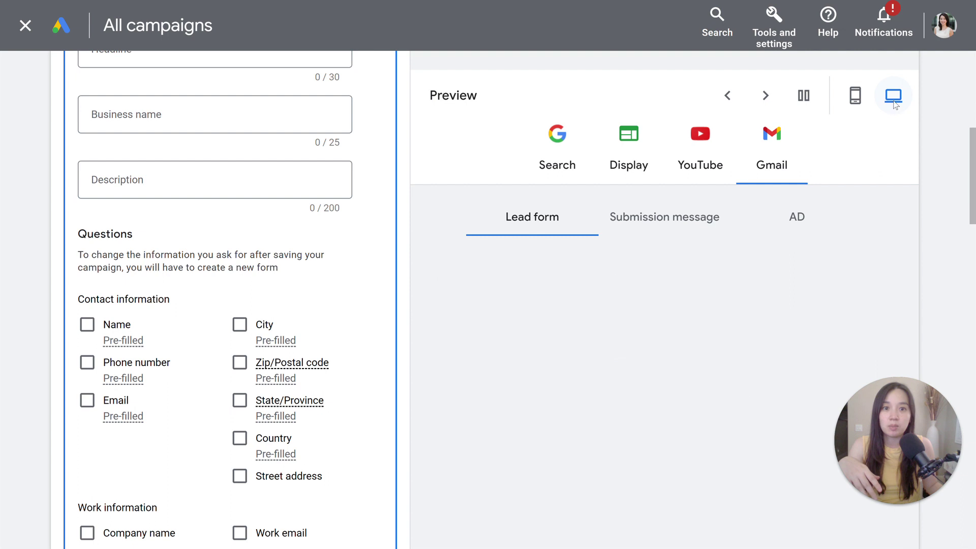
Check the desktop Gmail preview, then switch to the Search Engine Journal lead form article
{"action": "scroll", "coordinate": [762, 304], "scroll_direction": "down", "scroll_amount": 3}
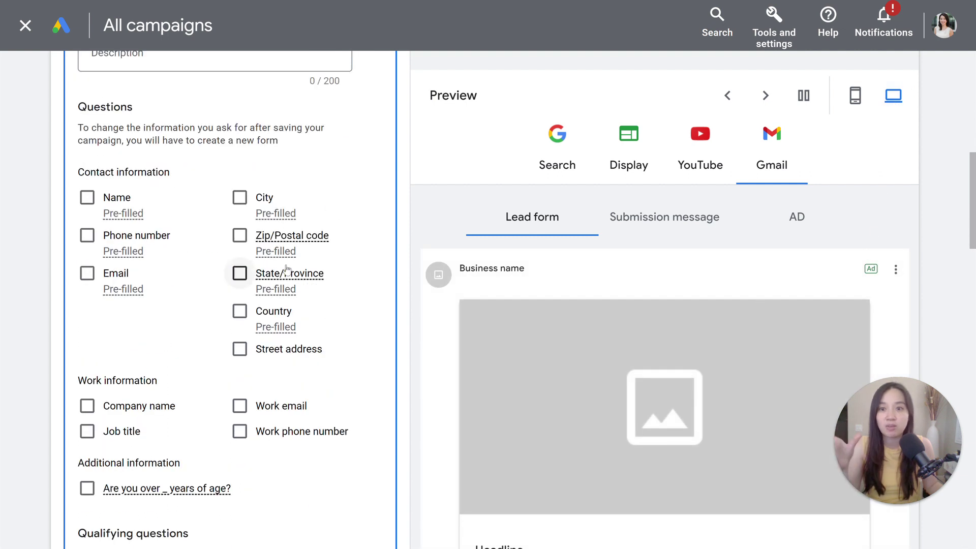
{"action": "scroll", "coordinate": [288, 265], "scroll_direction": "down", "scroll_amount": 10}
{"action": "scroll", "coordinate": [291, 267], "scroll_direction": "up", "scroll_amount": 15}
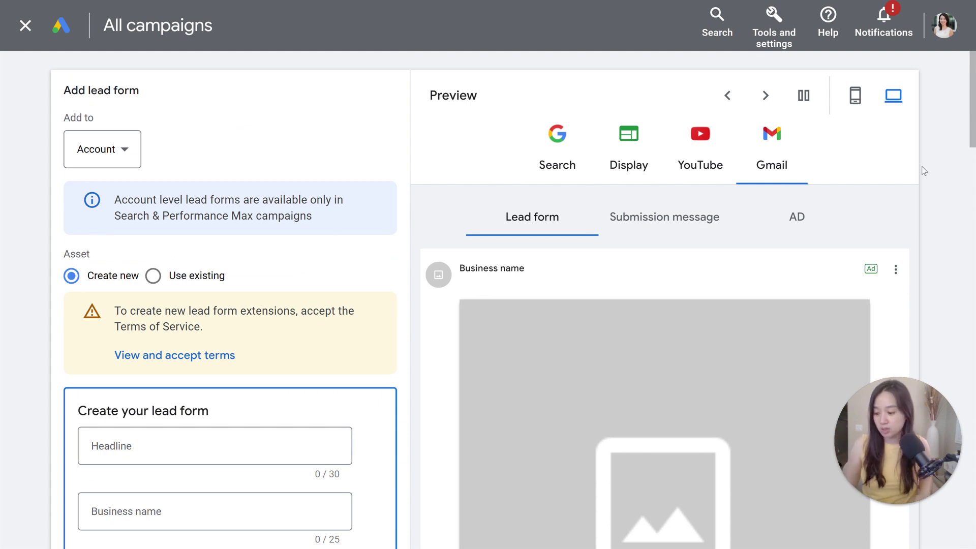
{"action": "key", "text": "ctrl+Tab"}
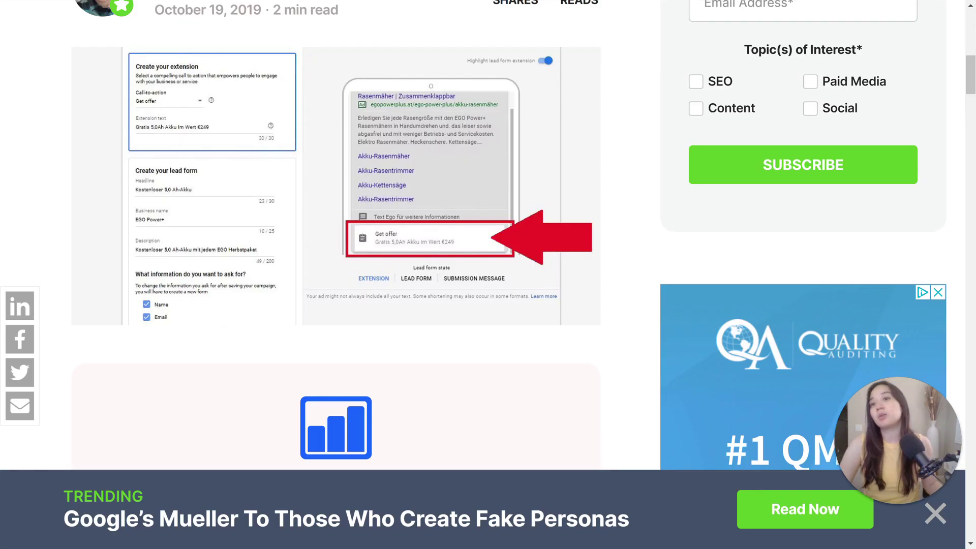
Read past the tweet and bullet list to the lead form example with a custom background image
{"action": "scroll", "coordinate": [463, 176], "scroll_direction": "up", "scroll_amount": 2}
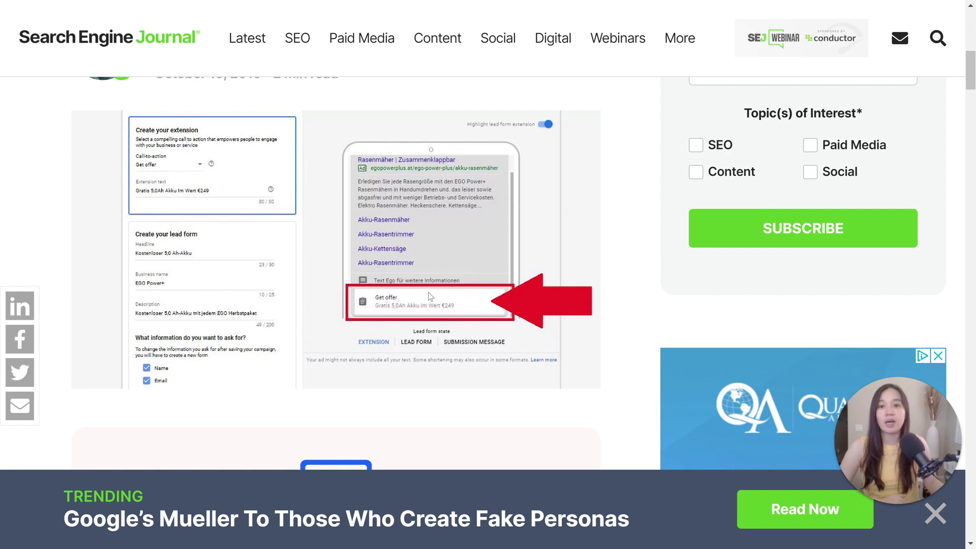
{"action": "scroll", "coordinate": [430, 296], "scroll_direction": "down", "scroll_amount": 2}
{"action": "scroll", "coordinate": [431, 296], "scroll_direction": "down", "scroll_amount": 15}
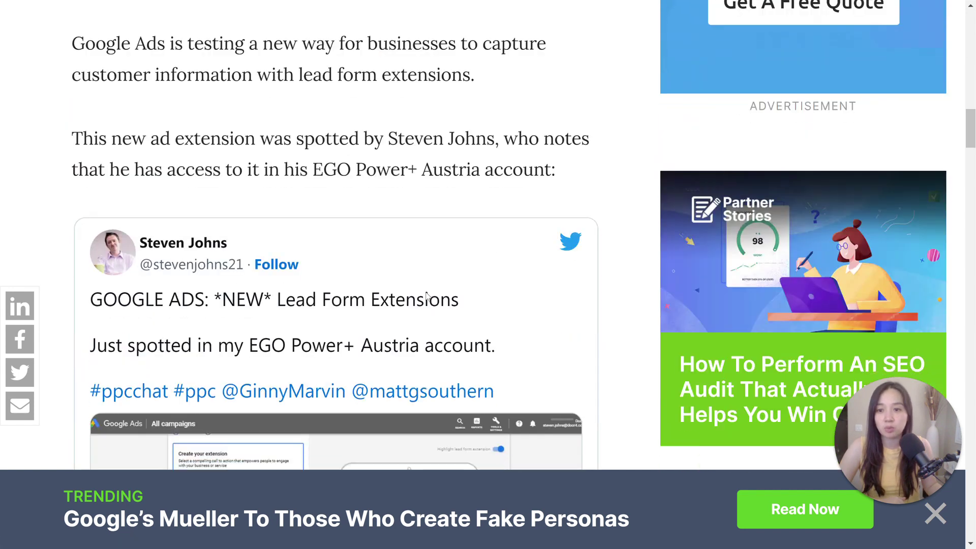
{"action": "scroll", "coordinate": [428, 298], "scroll_direction": "down", "scroll_amount": 15}
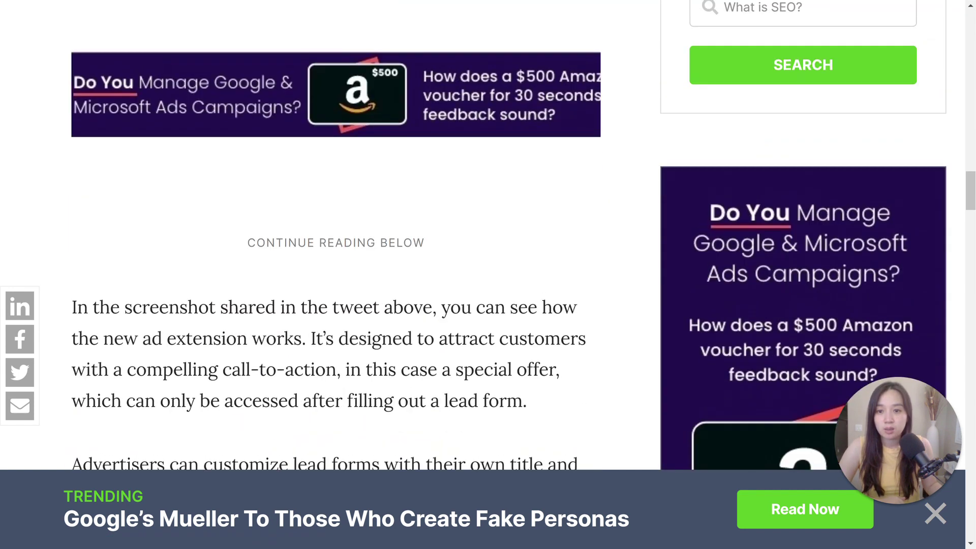
{"action": "scroll", "coordinate": [403, 253], "scroll_direction": "down", "scroll_amount": 10}
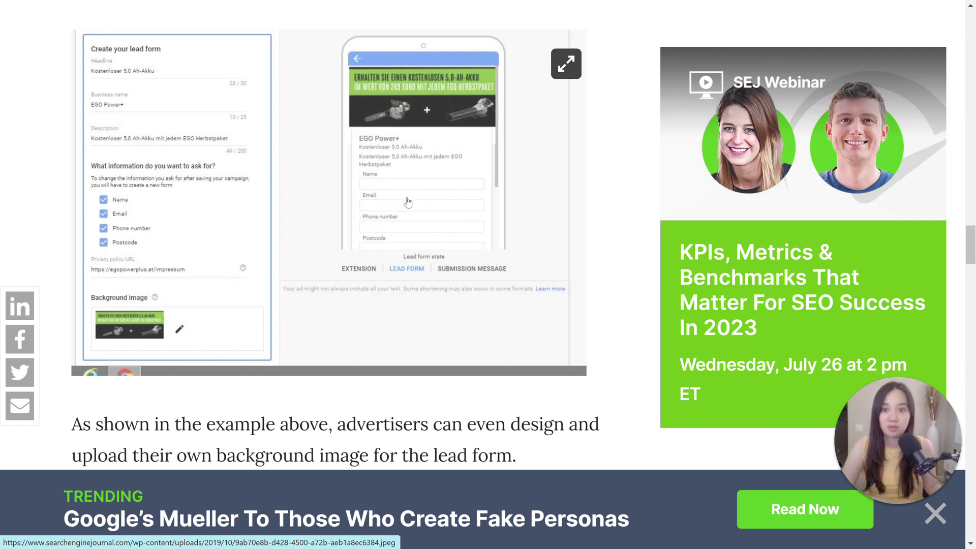
Scroll to the 'Lastly, advertisers can customize the message' paragraph and its 'Sent!' confirmation example
{"action": "scroll", "coordinate": [473, 272], "scroll_direction": "down", "scroll_amount": 4}
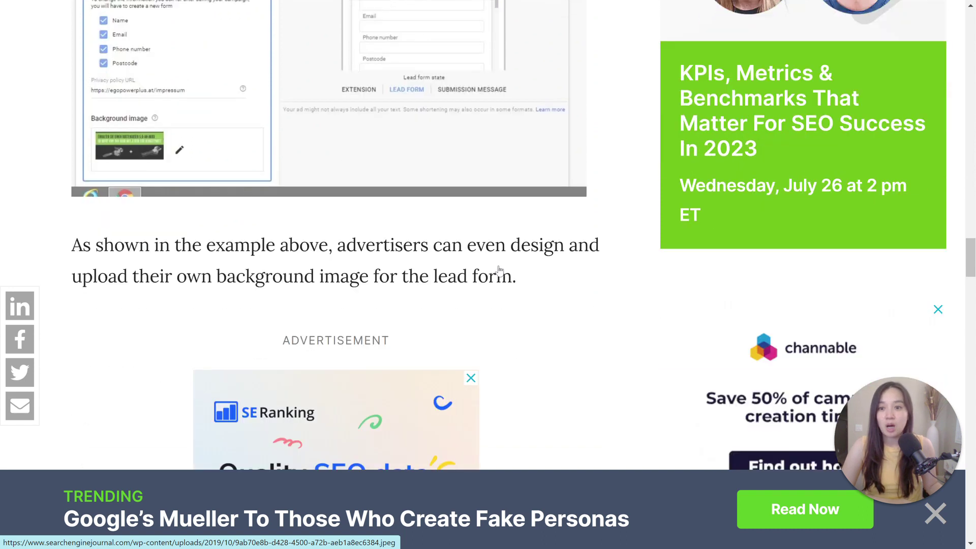
{"action": "scroll", "coordinate": [497, 270], "scroll_direction": "up", "scroll_amount": 4}
{"action": "scroll", "coordinate": [434, 142], "scroll_direction": "up", "scroll_amount": 1}
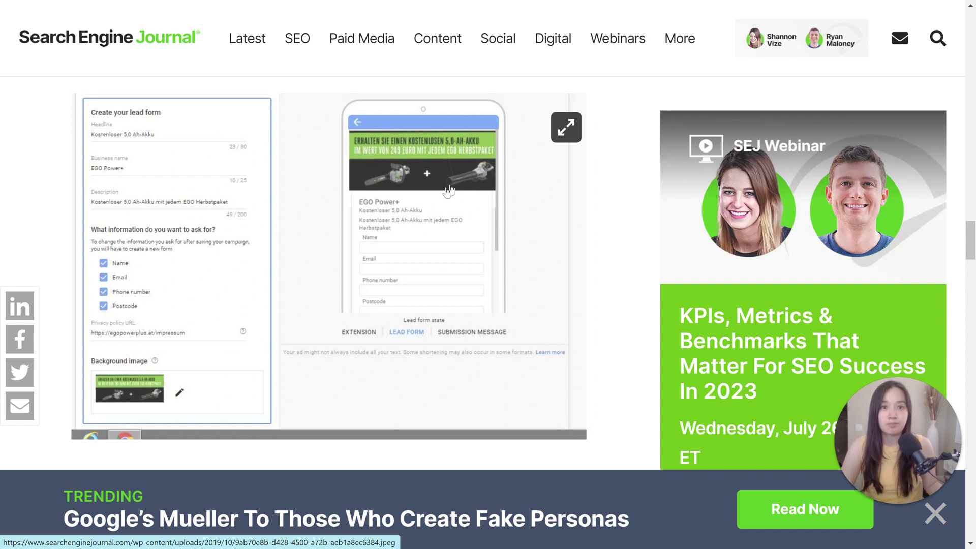
{"action": "scroll", "coordinate": [475, 254], "scroll_direction": "down", "scroll_amount": 15}
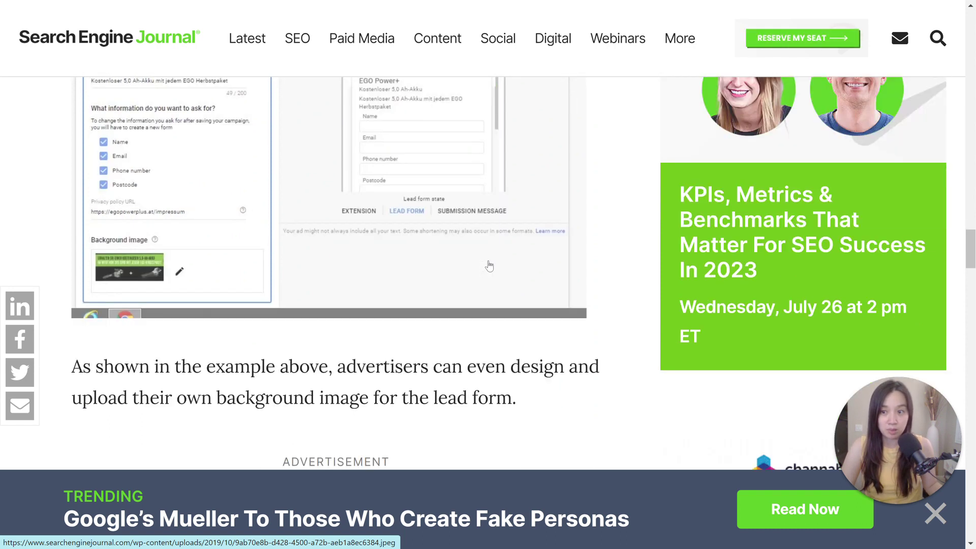
{"action": "scroll", "coordinate": [489, 263], "scroll_direction": "up", "scroll_amount": 15}
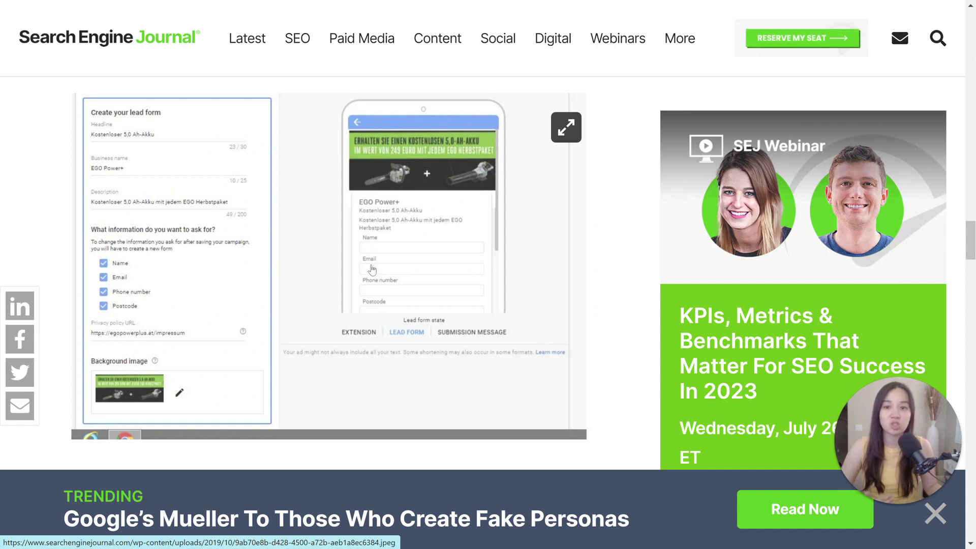
{"action": "scroll", "coordinate": [372, 269], "scroll_direction": "down", "scroll_amount": 3}
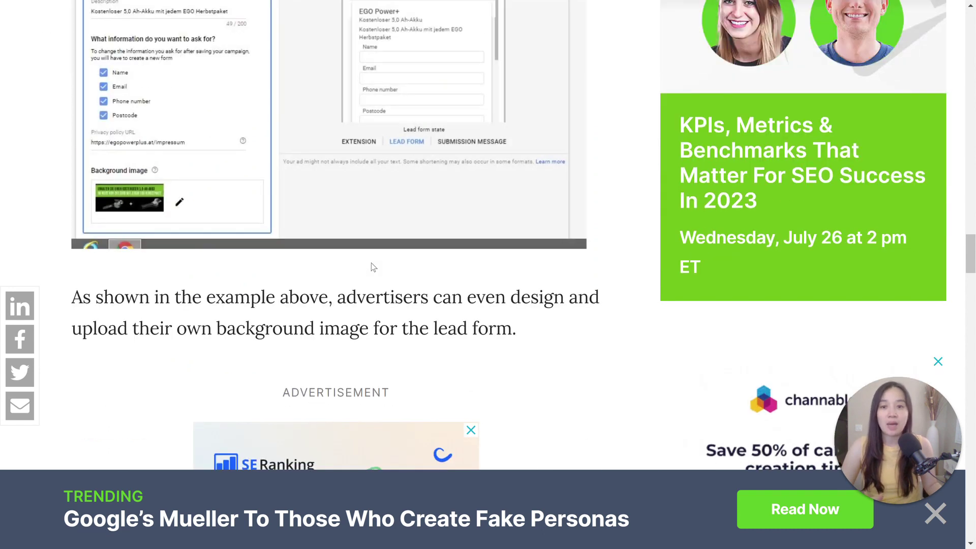
{"action": "scroll", "coordinate": [371, 267], "scroll_direction": "up", "scroll_amount": 1}
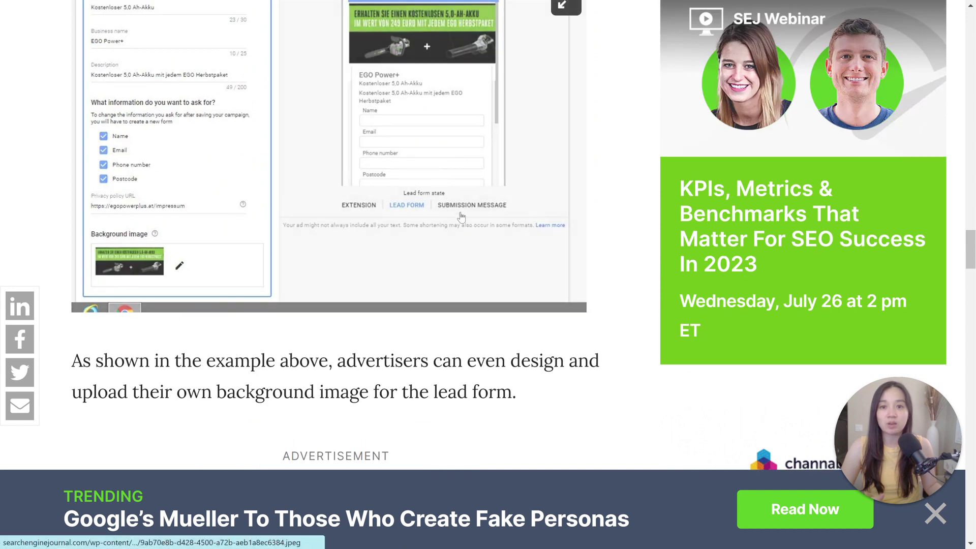
{"action": "scroll", "coordinate": [460, 222], "scroll_direction": "down", "scroll_amount": 1}
{"action": "scroll", "coordinate": [460, 224], "scroll_direction": "down", "scroll_amount": 10}
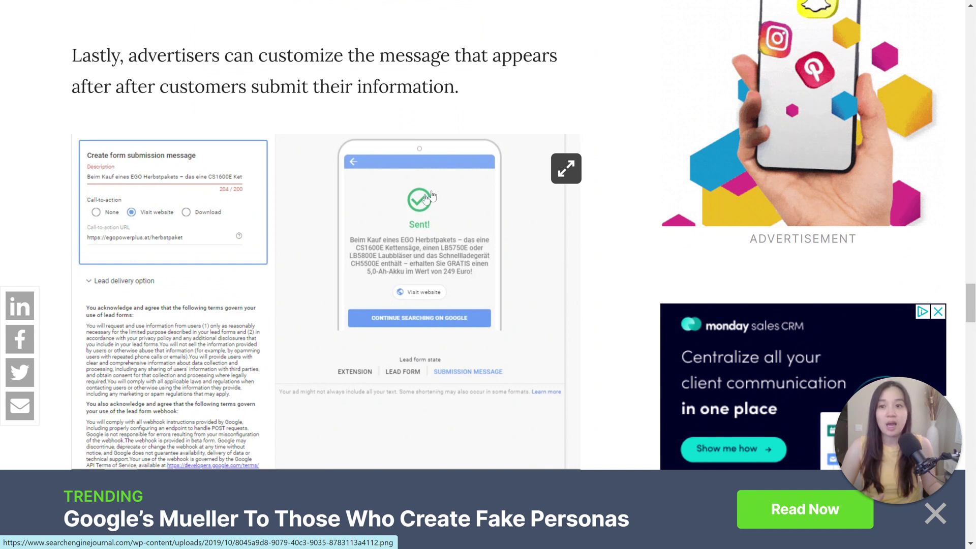
Scroll back to the note about designing and uploading a custom background image above the SE Ranking ad
{"action": "scroll", "coordinate": [465, 269], "scroll_direction": "down", "scroll_amount": 1}
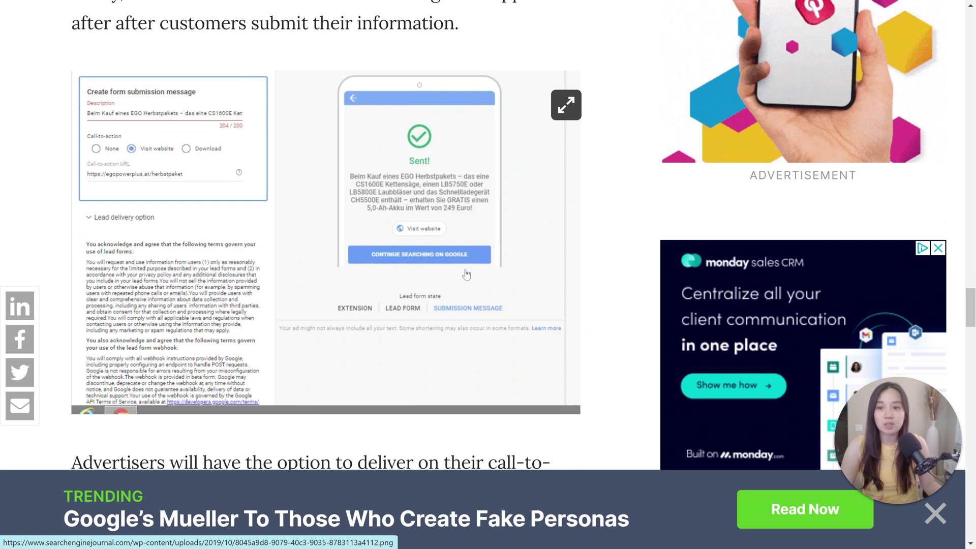
{"action": "scroll", "coordinate": [466, 276], "scroll_direction": "up", "scroll_amount": 1}
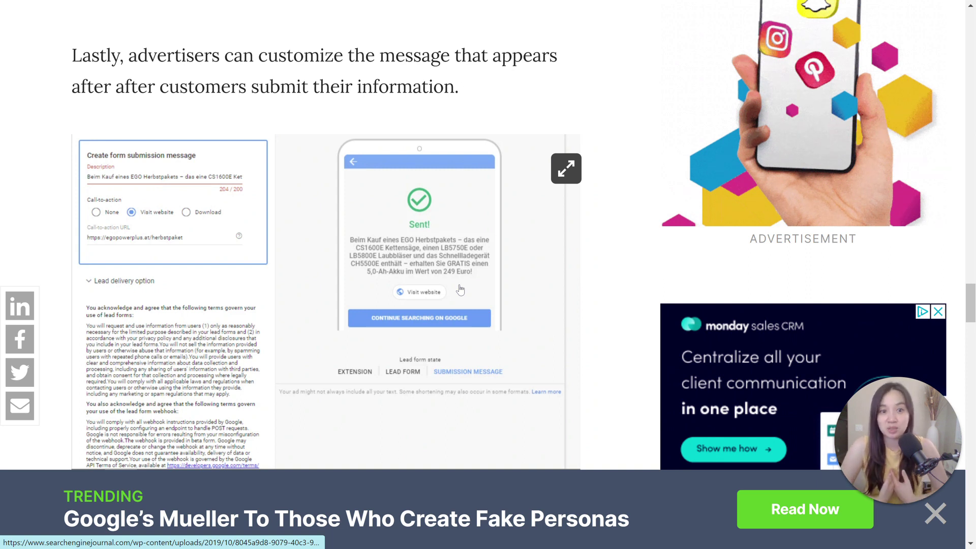
{"action": "scroll", "coordinate": [517, 214], "scroll_direction": "down", "scroll_amount": 10}
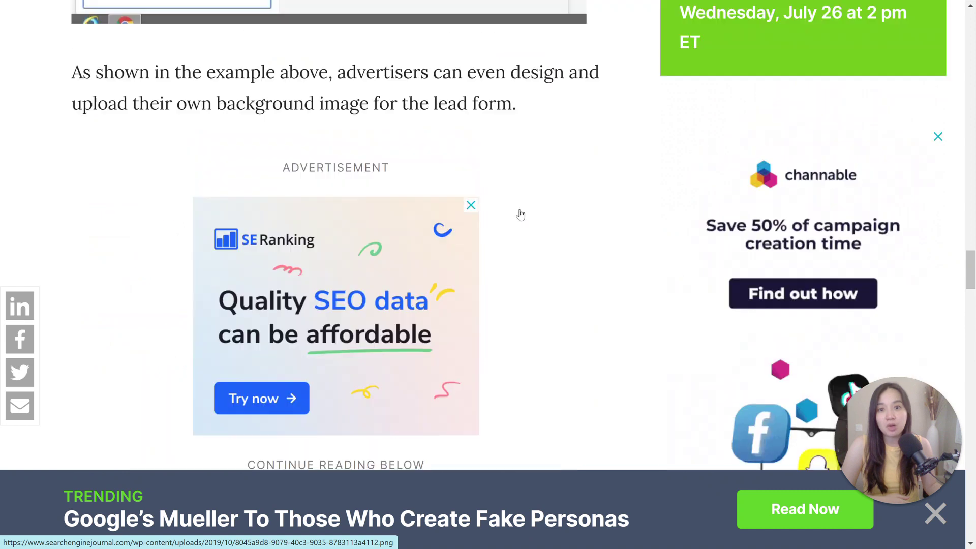
Return to the article's first screenshot highlighting the 'Get offer' call-to-action
{"action": "scroll", "coordinate": [524, 213], "scroll_direction": "up", "scroll_amount": 3}
{"action": "scroll", "coordinate": [526, 213], "scroll_direction": "up", "scroll_amount": 10}
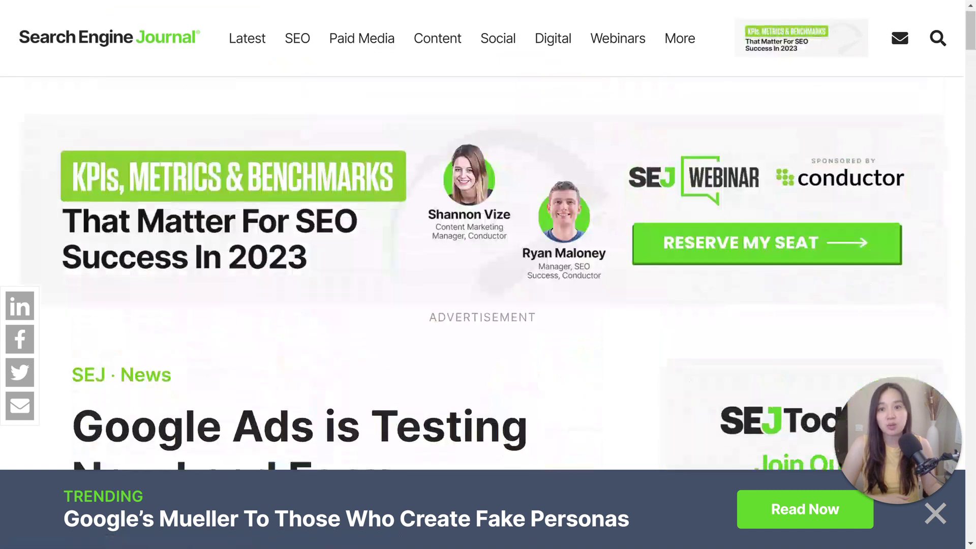
{"action": "scroll", "coordinate": [526, 213], "scroll_direction": "down", "scroll_amount": 7}
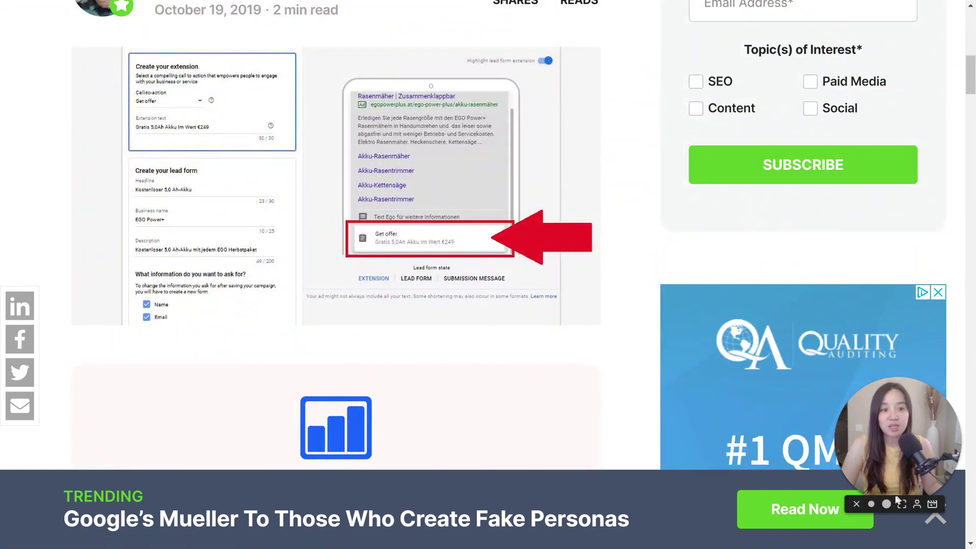
{"action": "left_click", "coordinate": [950, 504]}
{"action": "left_click_drag", "start_coordinate": [859, 454], "coordinate": [385, 245]}
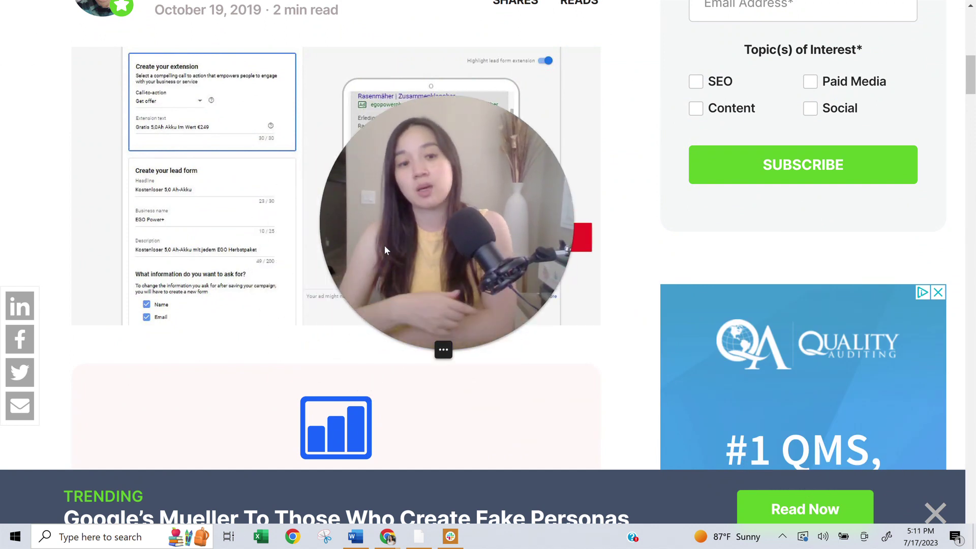